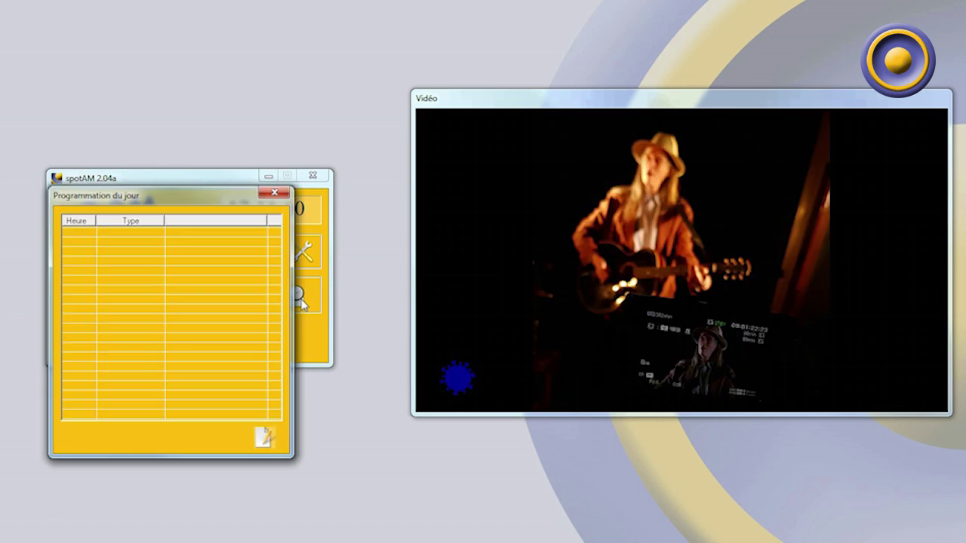
Step: Open the message broadcast rules from the day's programming and add the audio message Alerte coronavirus.mp3
{"action": "left_click_drag", "start_coordinate": [204, 202], "coordinate": [430, 211]}
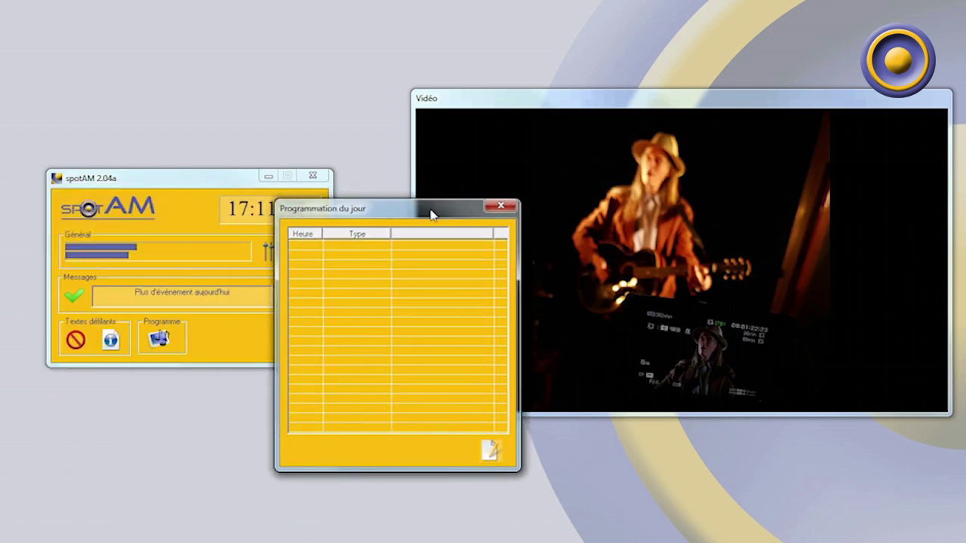
{"action": "left_click", "coordinate": [491, 456]}
{"action": "left_click_drag", "start_coordinate": [567, 123], "coordinate": [832, 126]}
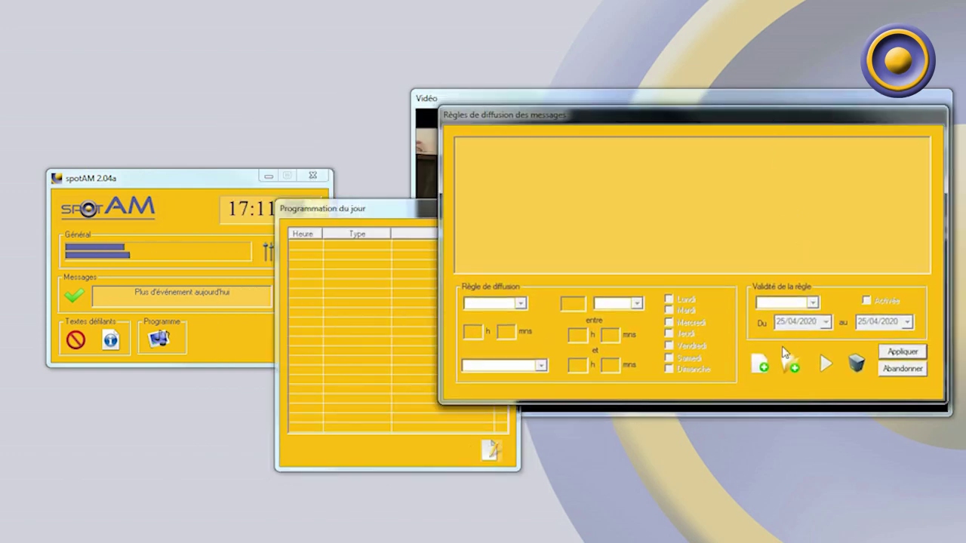
{"action": "left_click", "coordinate": [762, 366]}
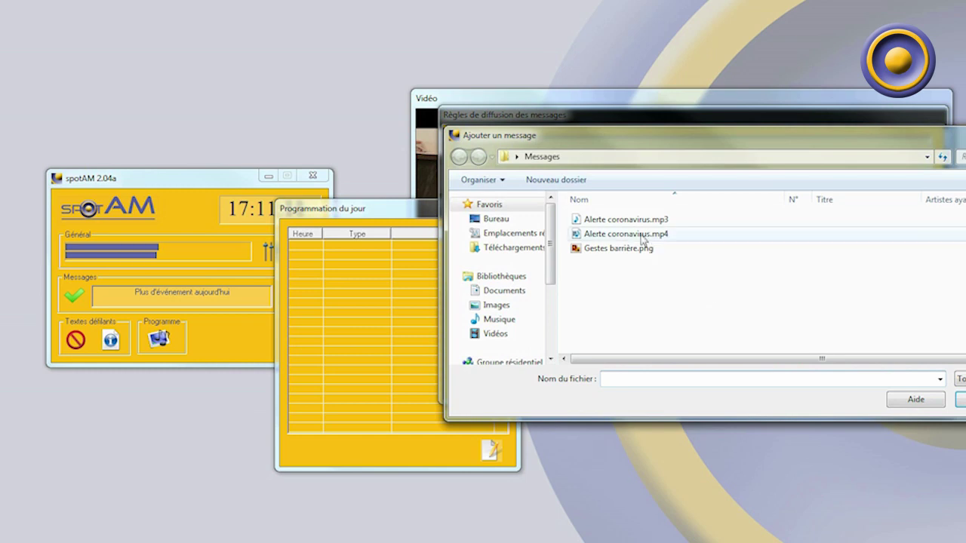
{"action": "double_click", "coordinate": [631, 221]}
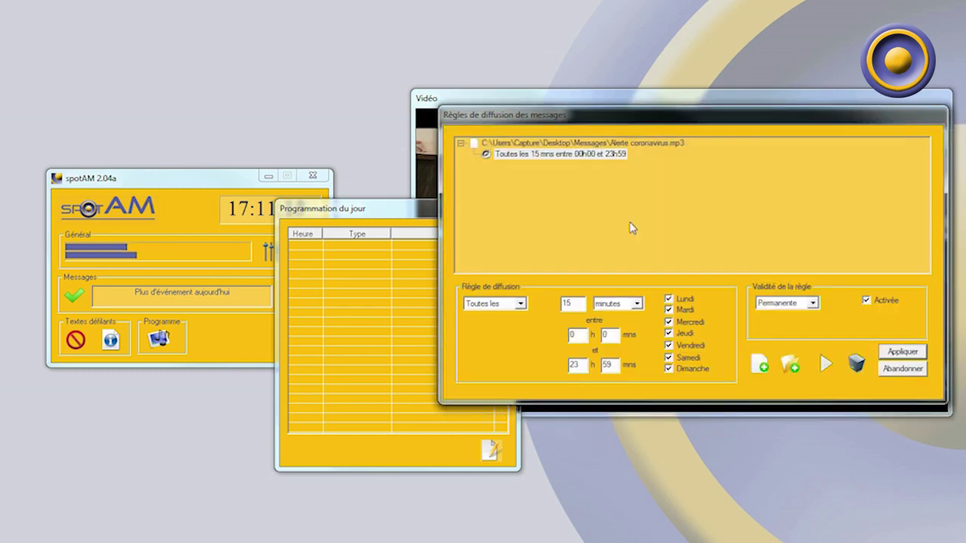
Step: Set the Alerte coronavirus.mp3 rule to repeat every 10 minutes
{"action": "double_click", "coordinate": [578, 303]}
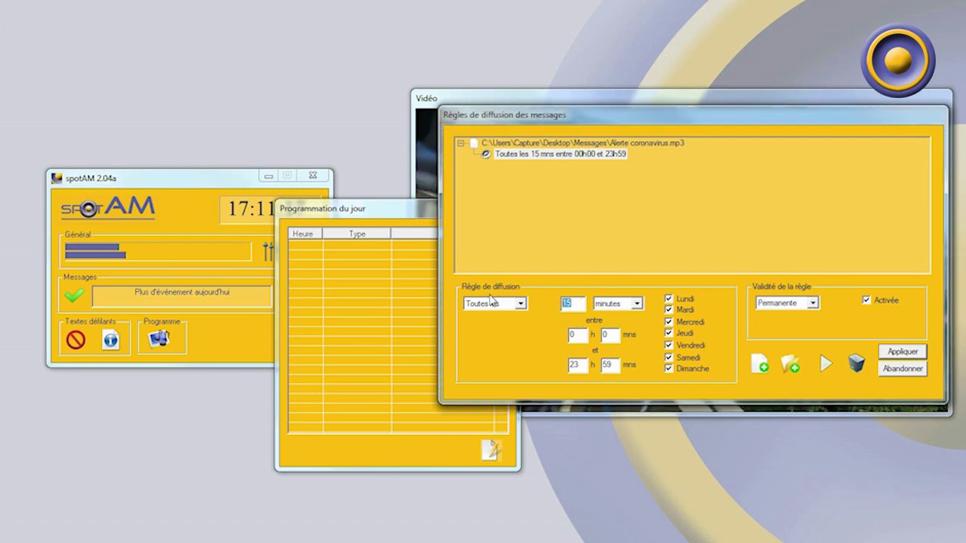
{"action": "type", "text": "10"}
{"action": "left_click", "coordinate": [571, 337]}
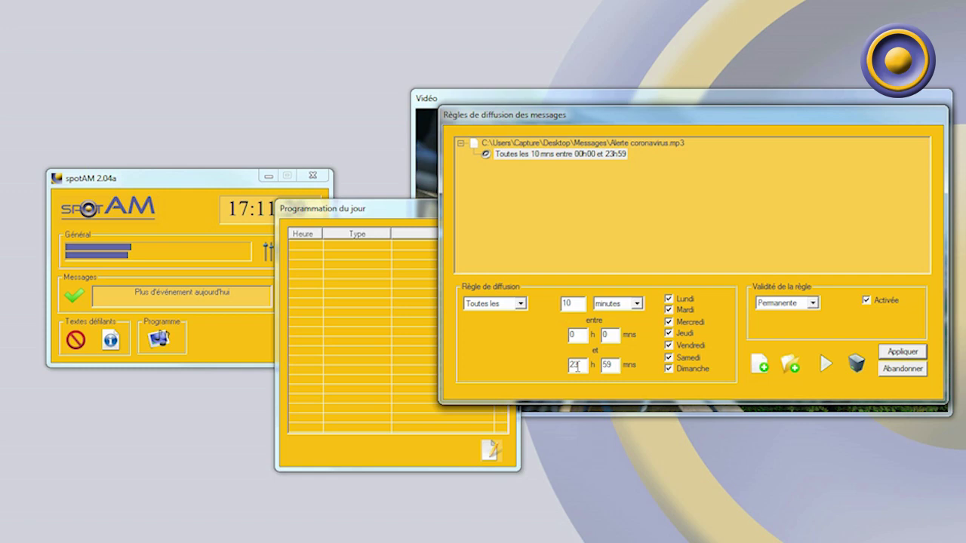
Step: Try the A heure fixe mode for the audio message rule and return it to Toutes les
{"action": "left_click", "coordinate": [519, 303]}
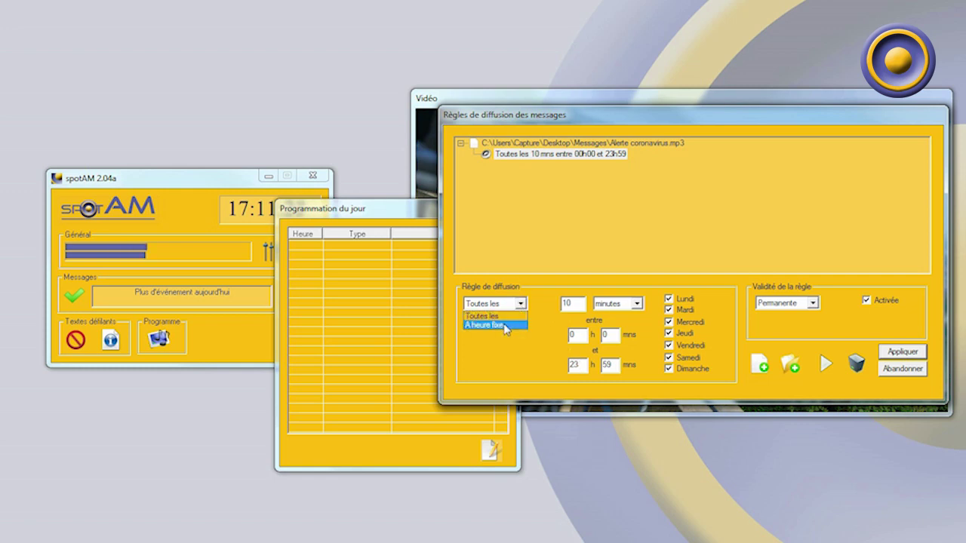
{"action": "left_click", "coordinate": [505, 325]}
{"action": "left_click", "coordinate": [521, 304]}
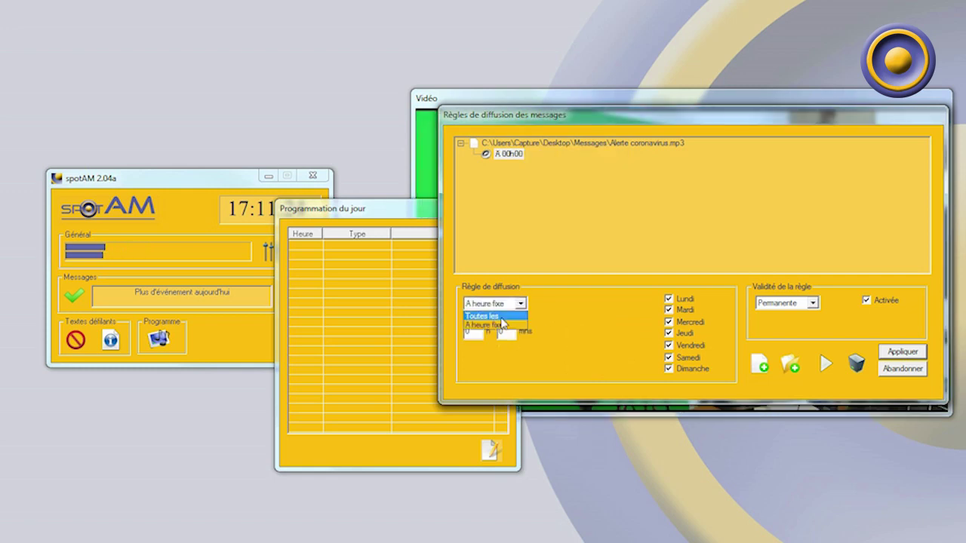
{"action": "left_click", "coordinate": [503, 316]}
Step: Try another validity type for the rule, restore Permanente, and switch Activée off and back on
{"action": "left_click", "coordinate": [683, 310]}
{"action": "left_click", "coordinate": [771, 304]}
{"action": "left_click", "coordinate": [770, 322]}
{"action": "left_click", "coordinate": [794, 304]}
{"action": "left_click", "coordinate": [788, 314]}
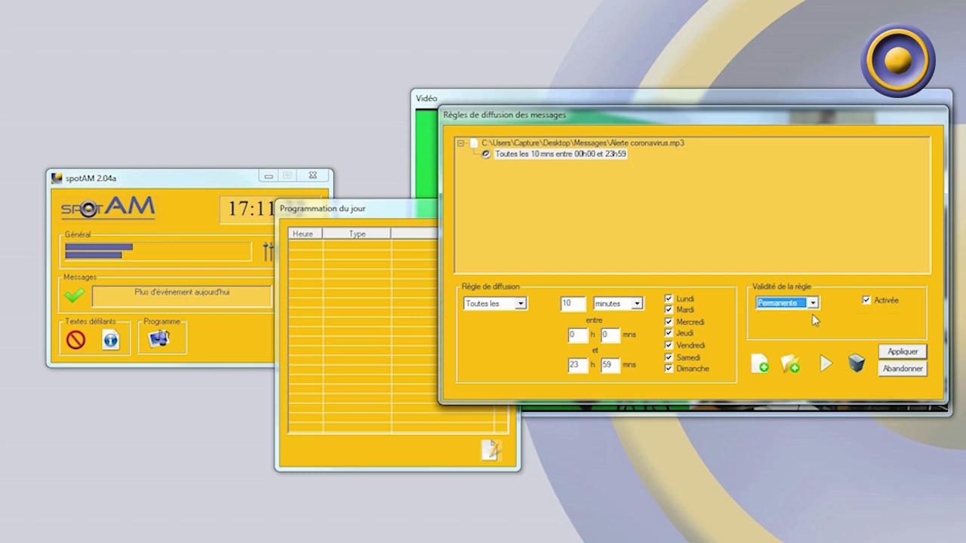
{"action": "left_click", "coordinate": [865, 301]}
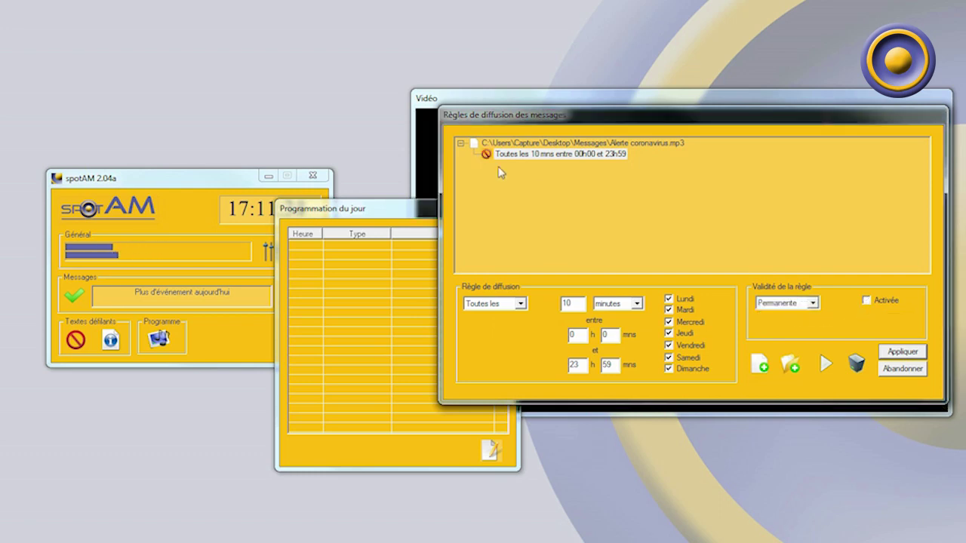
{"action": "left_click", "coordinate": [868, 301]}
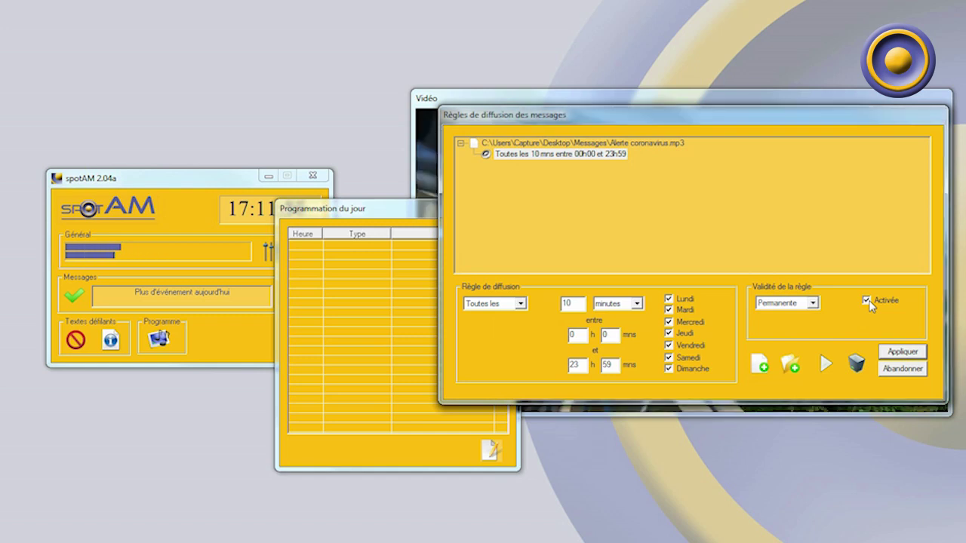
Step: Open the message folder selection, cancel it, and apply the audio message's broadcast rule
{"action": "left_click", "coordinate": [789, 366]}
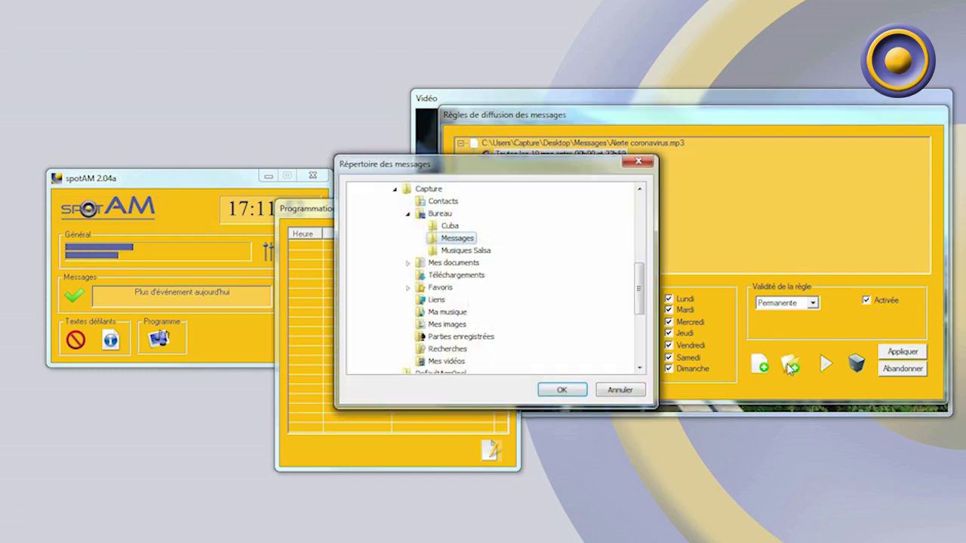
{"action": "left_click", "coordinate": [620, 390]}
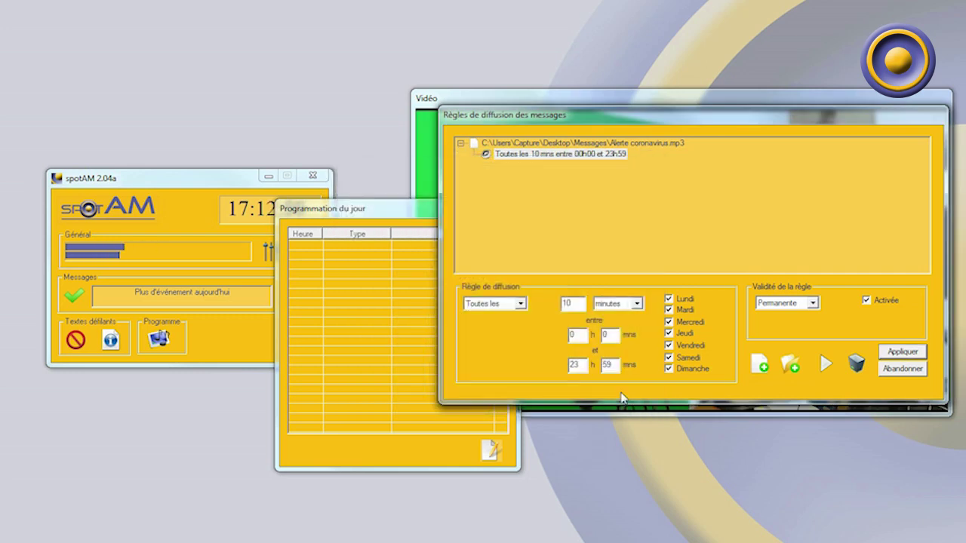
{"action": "left_click", "coordinate": [915, 351]}
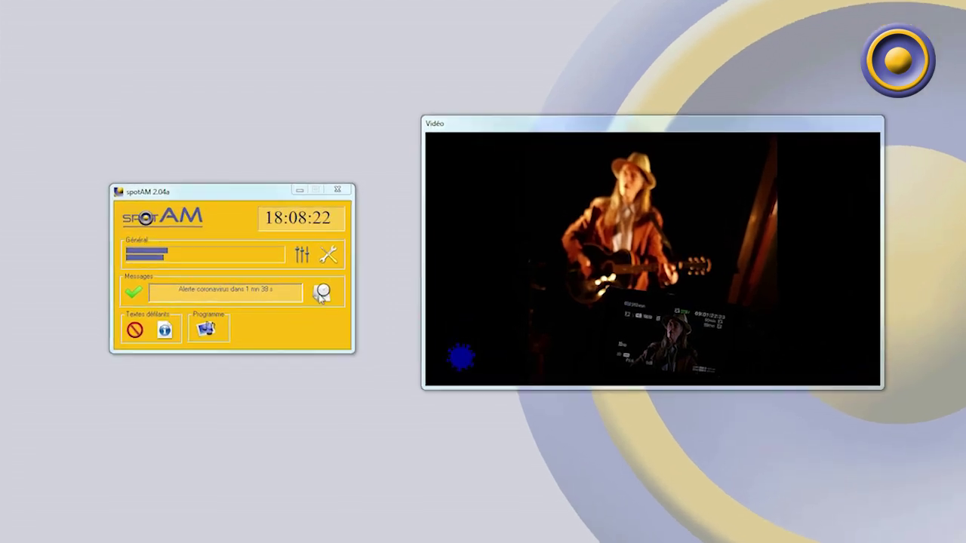
Step: Reopen the broadcast rules from the day's programming and add the image message Gestes barrière.jpg
{"action": "left_click", "coordinate": [321, 295]}
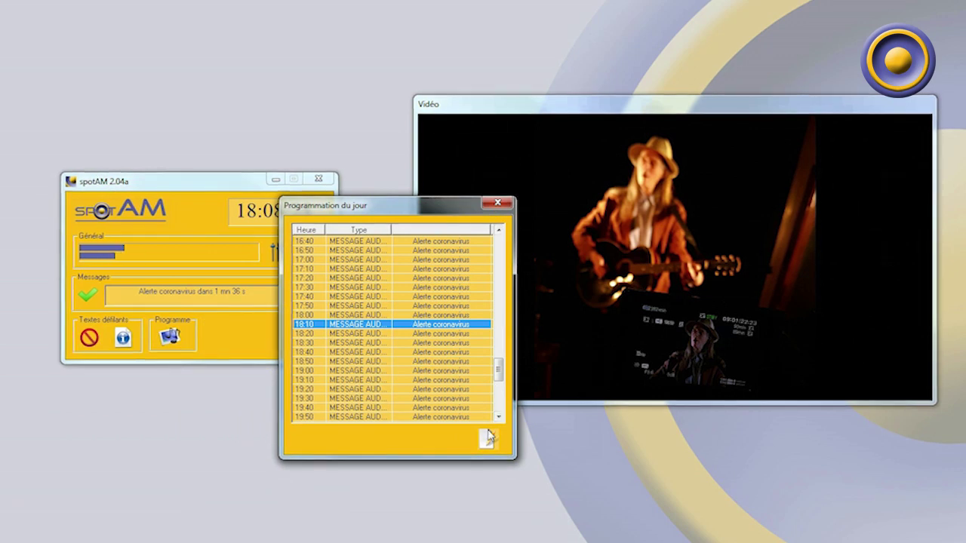
{"action": "left_click", "coordinate": [487, 436]}
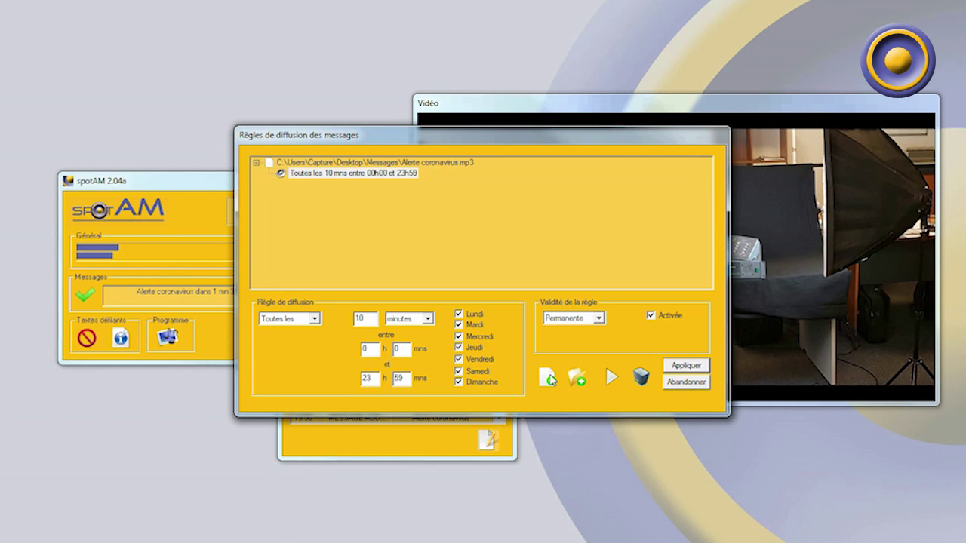
{"action": "left_click", "coordinate": [546, 377]}
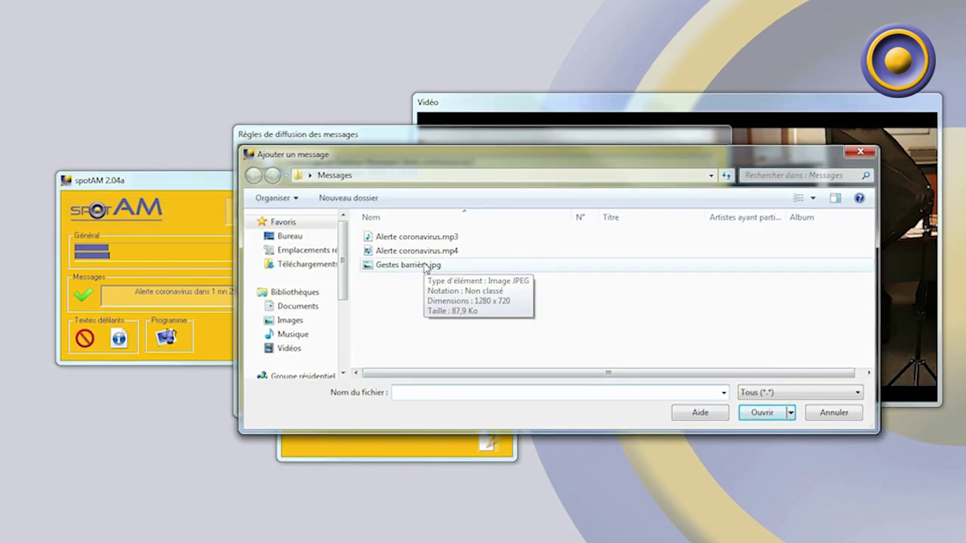
{"action": "double_click", "coordinate": [425, 265]}
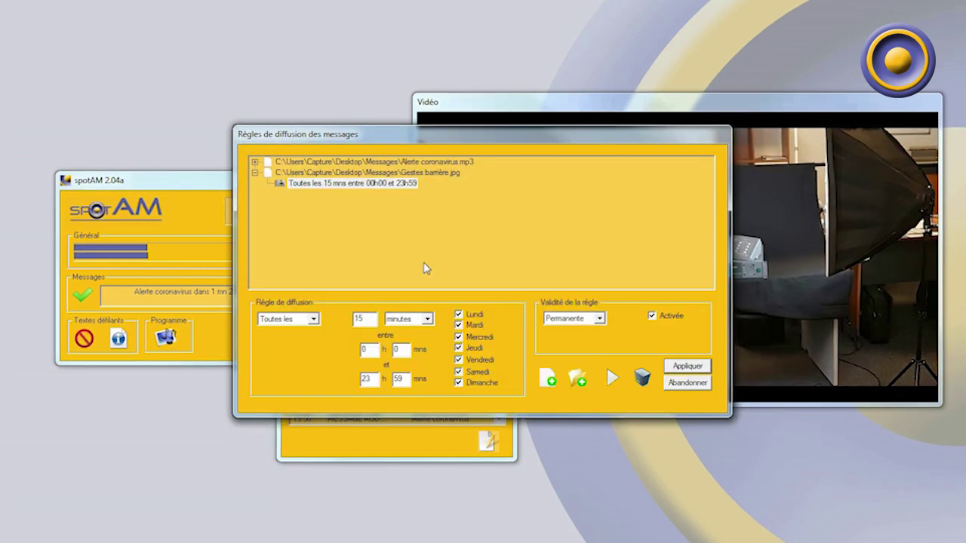
Step: Set the Gestes barrière.jpg rule to every 5 minutes starting at 00h02 and apply the rules
{"action": "left_click_drag", "start_coordinate": [369, 320], "coordinate": [219, 304]}
{"action": "type", "text": "5"}
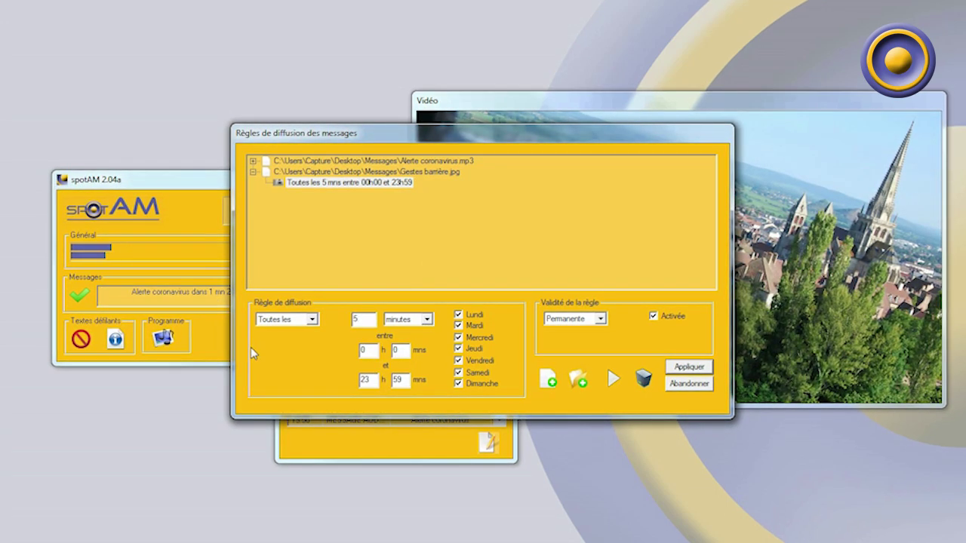
{"action": "left_click_drag", "start_coordinate": [403, 351], "coordinate": [367, 347]}
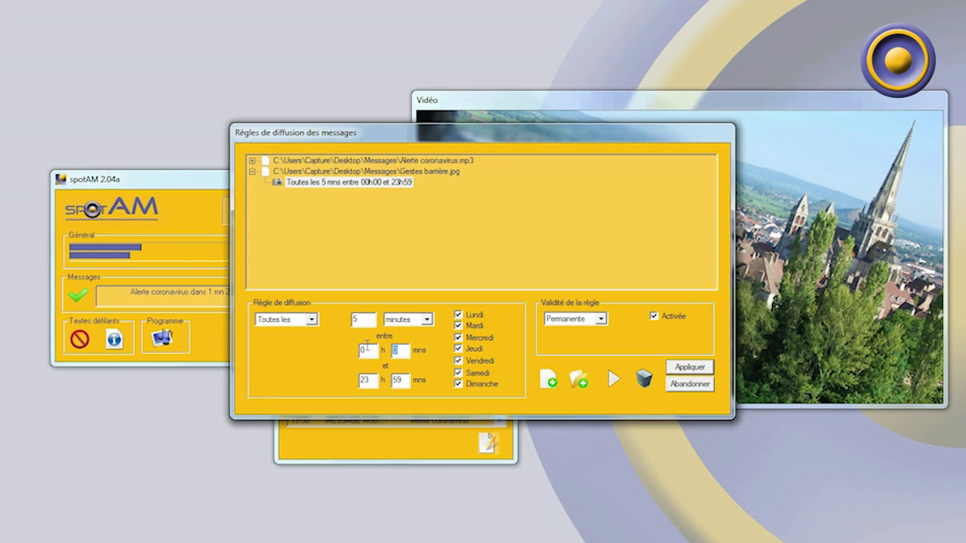
{"action": "type", "text": "2"}
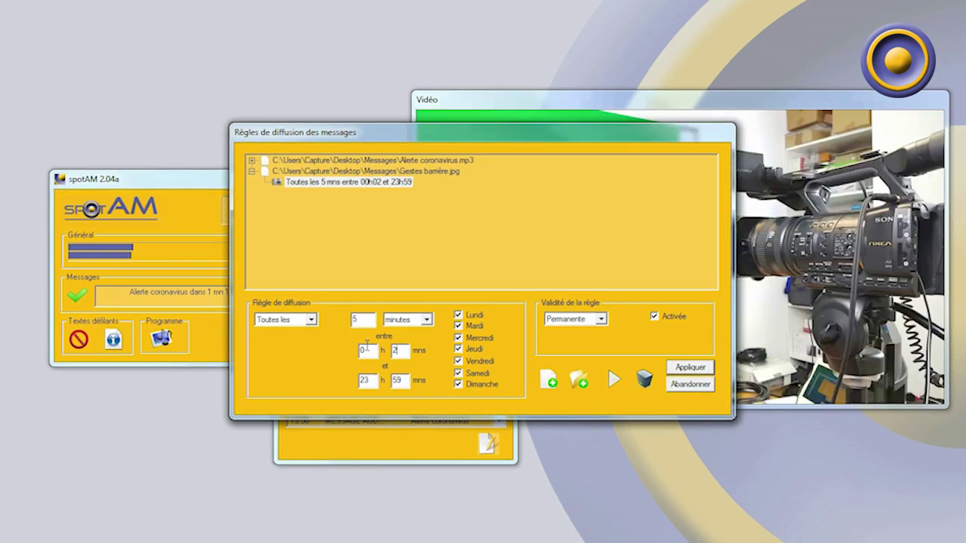
{"action": "left_click", "coordinate": [692, 369]}
Step: Review the audio and image messages in the day's programming with a wider Type column, and close the schedule
{"action": "left_click", "coordinate": [309, 337]}
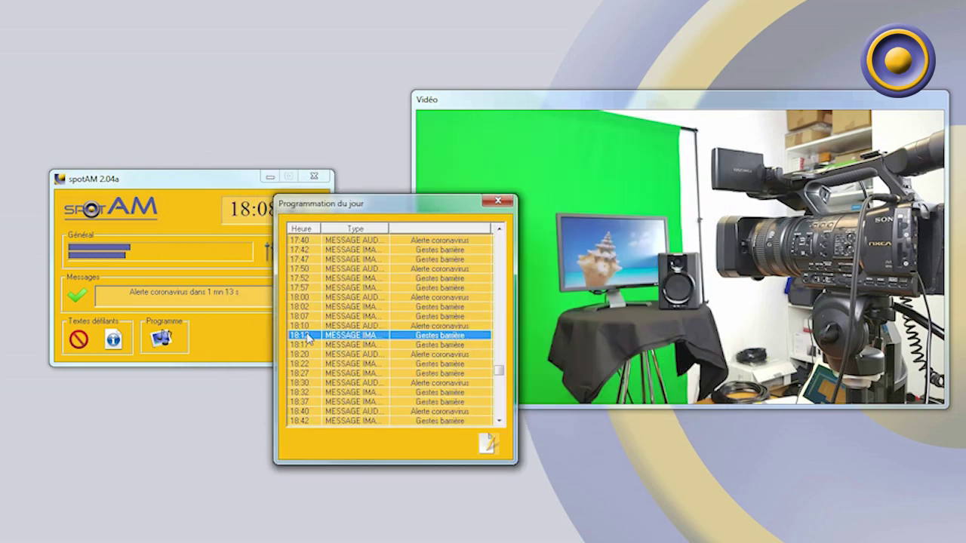
{"action": "left_click_drag", "start_coordinate": [389, 228], "coordinate": [410, 227]}
{"action": "left_click", "coordinate": [440, 345]}
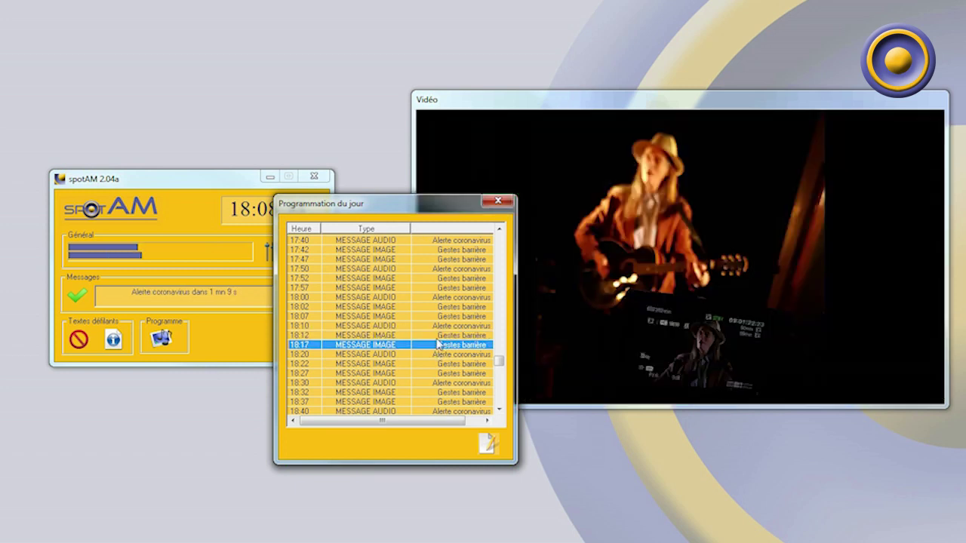
{"action": "left_click", "coordinate": [428, 355]}
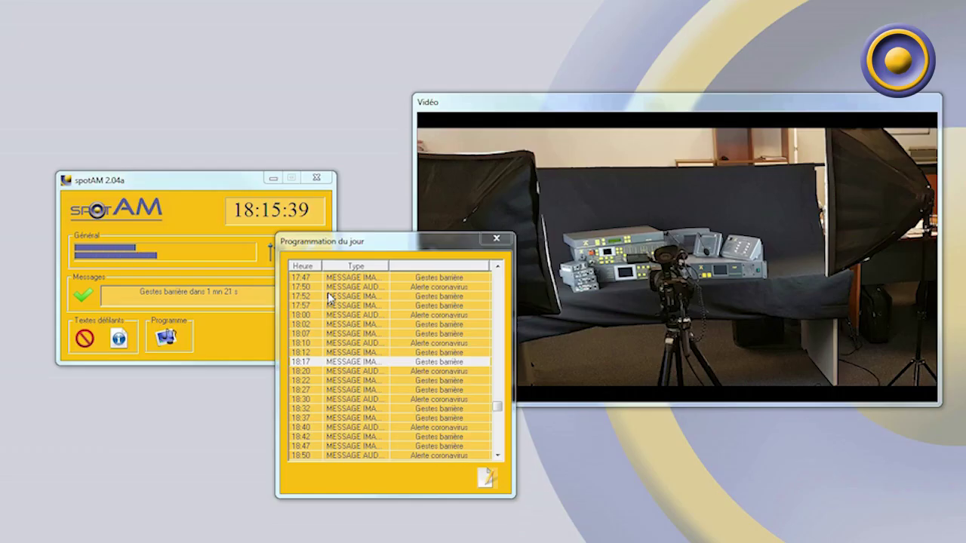
{"action": "left_click", "coordinate": [502, 240]}
Step: Set the image message duration to 15 seconds in the video configuration and apply it
{"action": "left_click", "coordinate": [306, 255]}
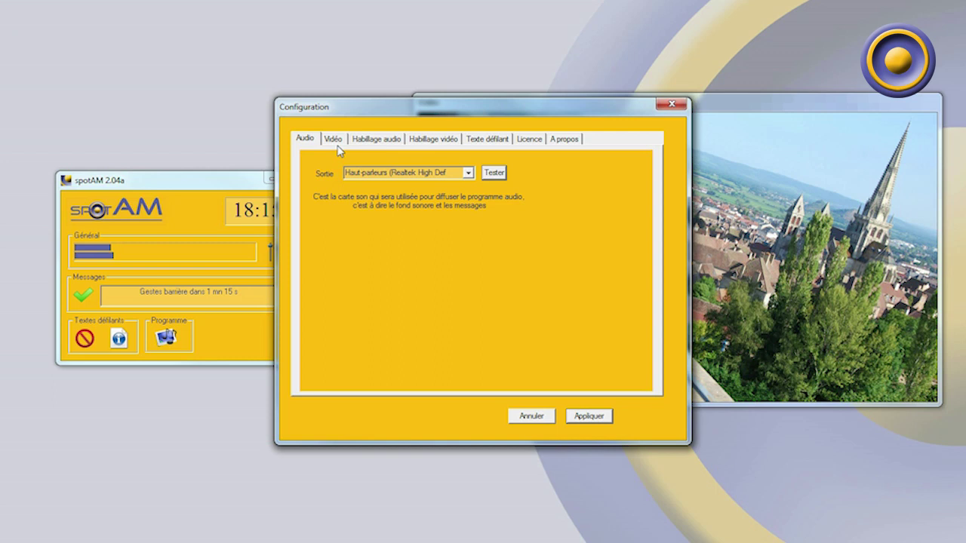
{"action": "left_click", "coordinate": [333, 140]}
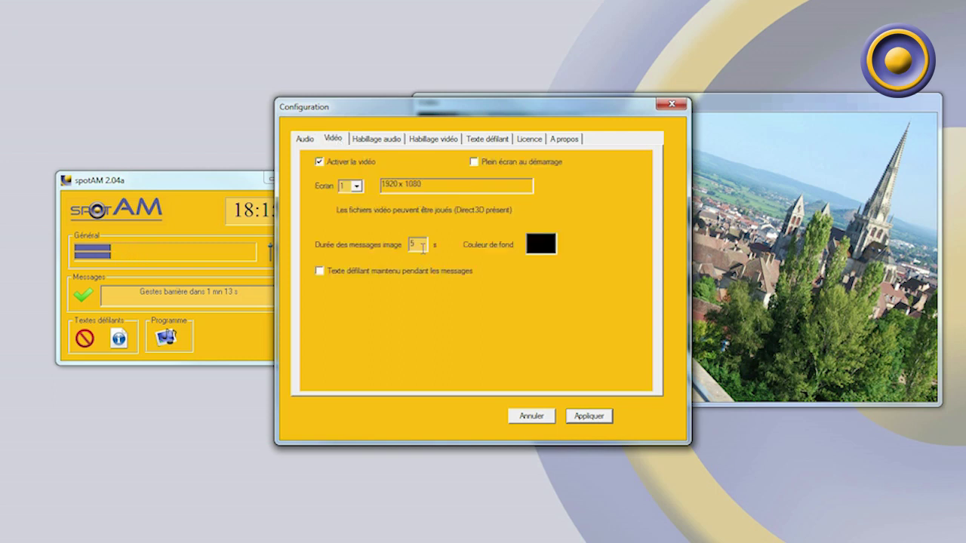
{"action": "type", "text": "15"}
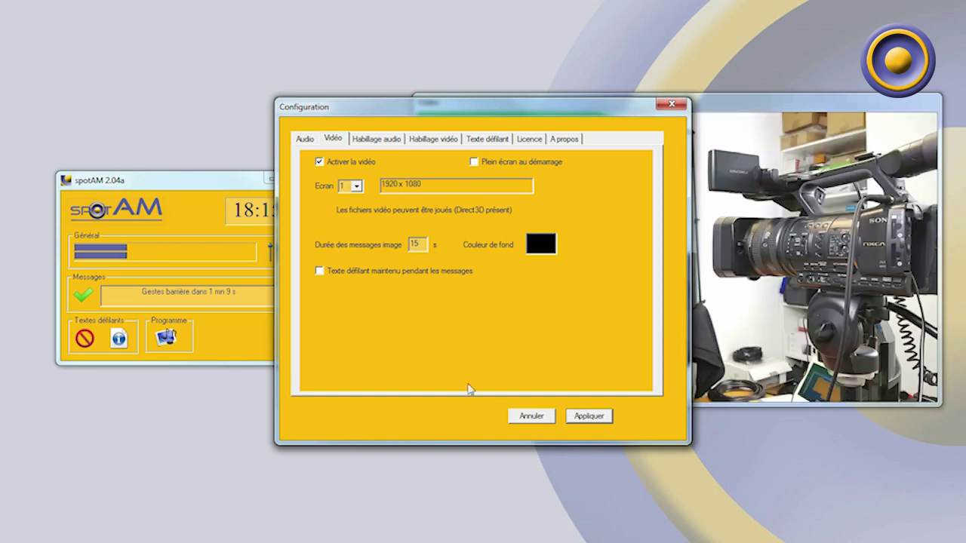
{"action": "left_click", "coordinate": [600, 417]}
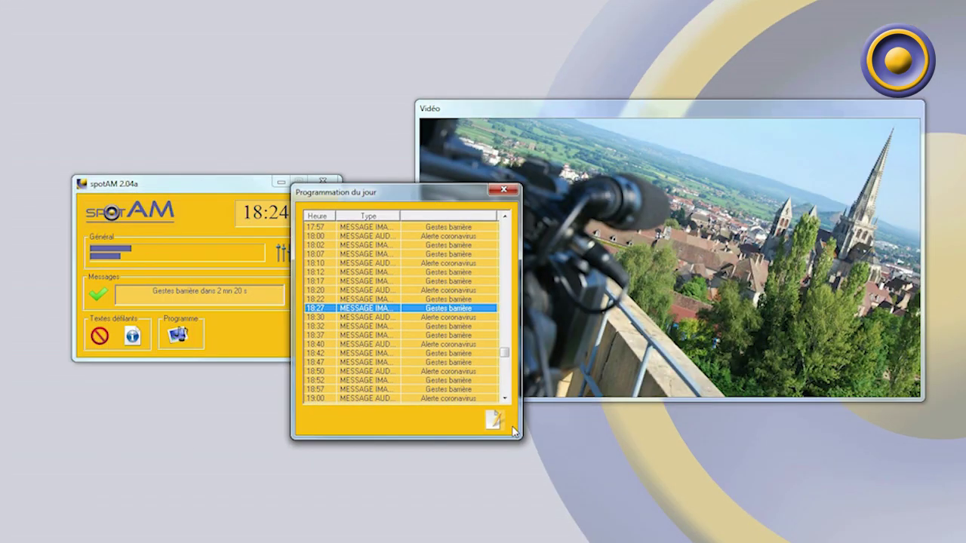
Step: Open the broadcast rules from the day's programming and add the video message Alerte coronavirus.mp4
{"action": "left_click", "coordinate": [493, 419]}
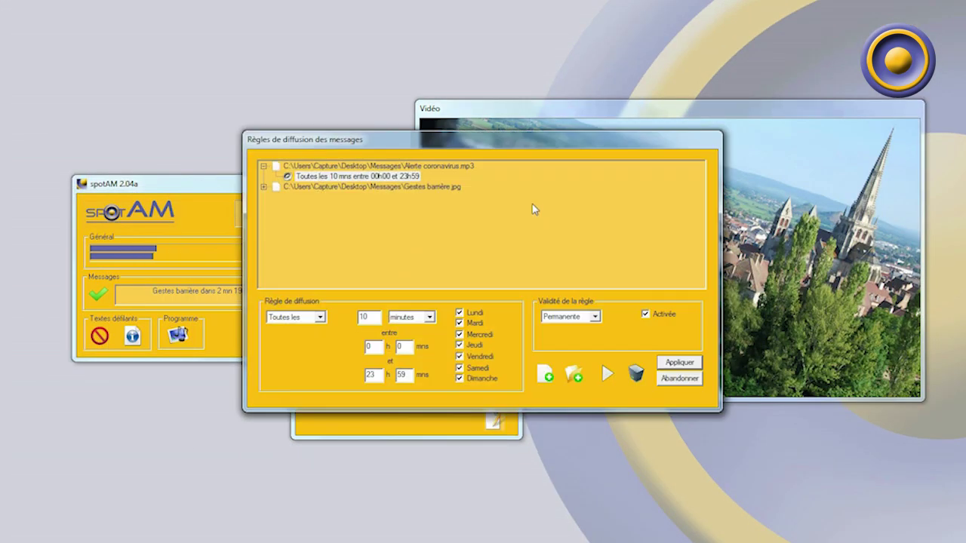
{"action": "left_click", "coordinate": [550, 379]}
{"action": "double_click", "coordinate": [453, 253]}
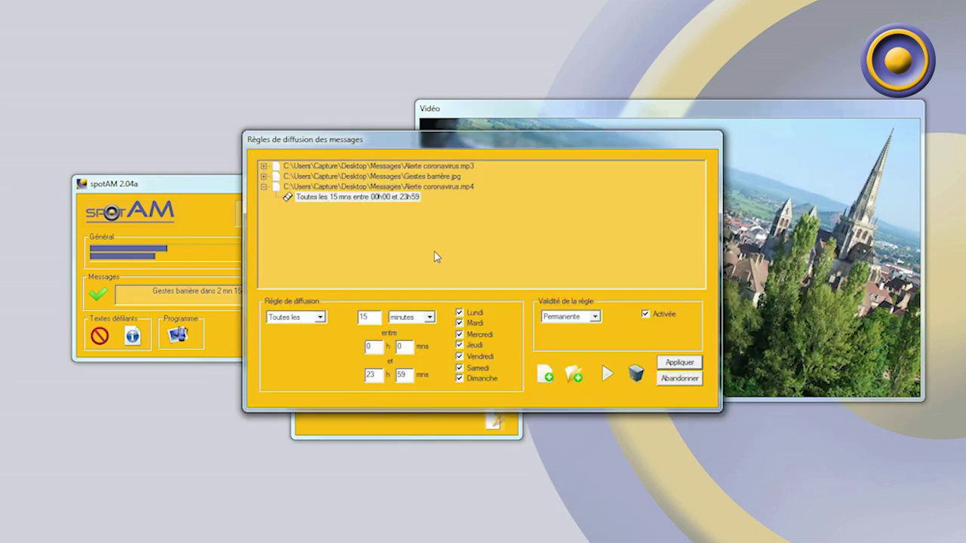
Step: Set the Alerte coronavirus.mp4 rule to every 5 minutes from 00h02, apply it, and select the 18:27 video message in the schedule
{"action": "left_click", "coordinate": [323, 178]}
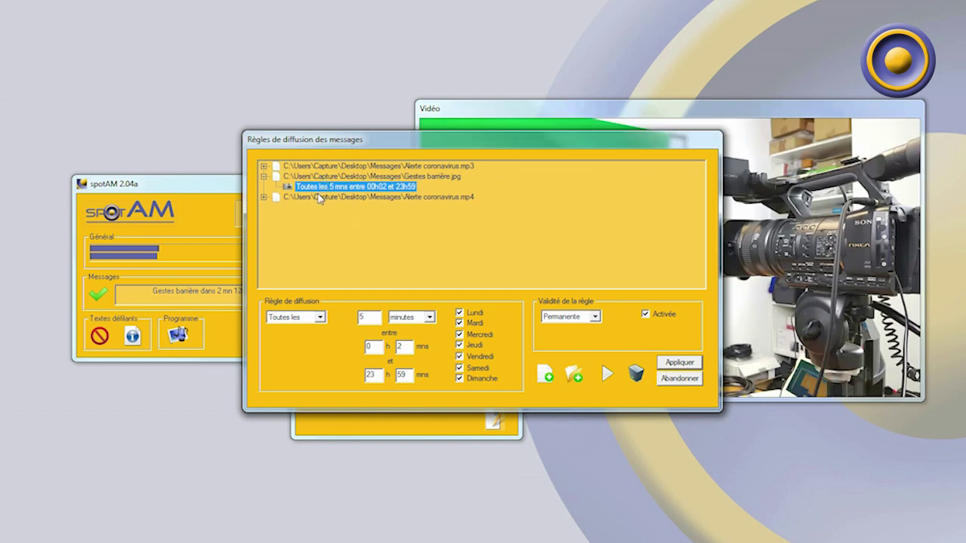
{"action": "left_click", "coordinate": [319, 197]}
{"action": "double_click", "coordinate": [371, 320]}
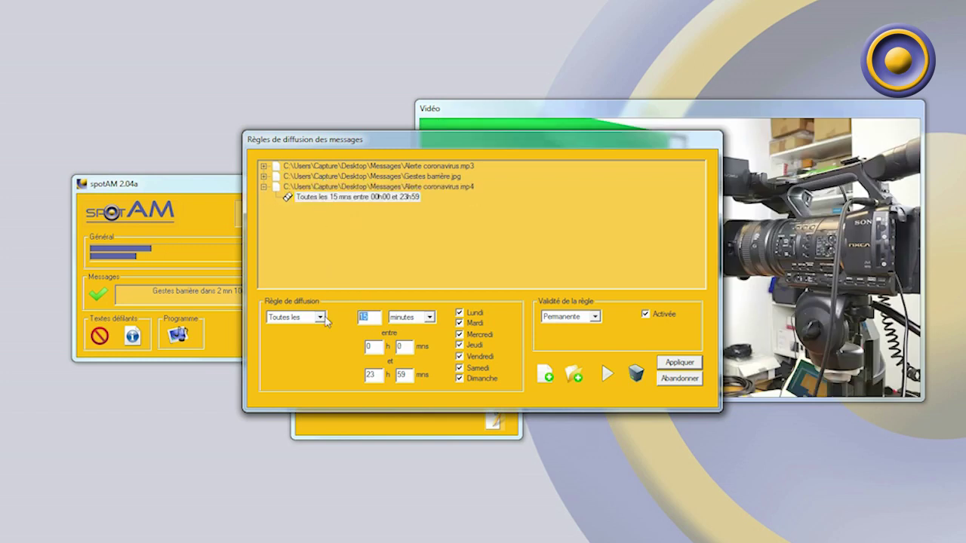
{"action": "type", "text": "5"}
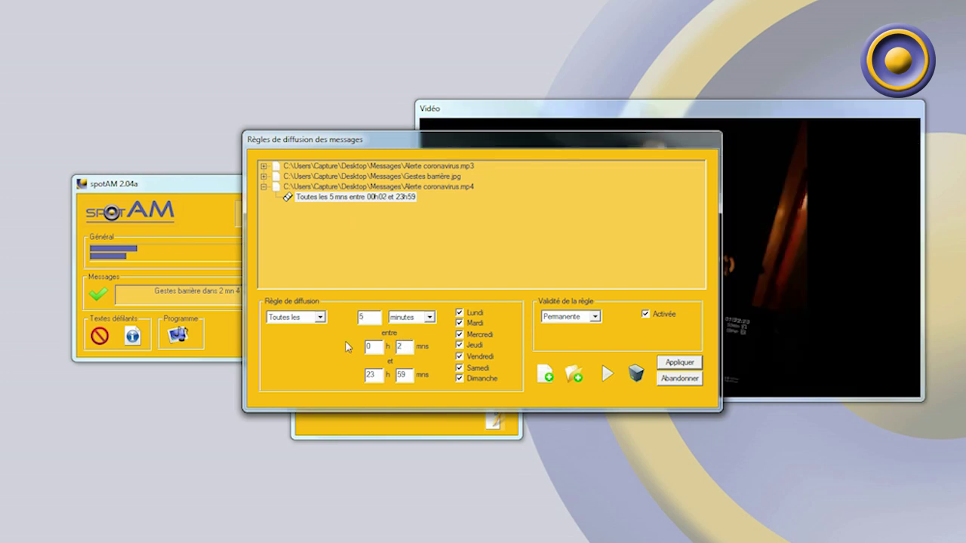
{"action": "left_click", "coordinate": [667, 366]}
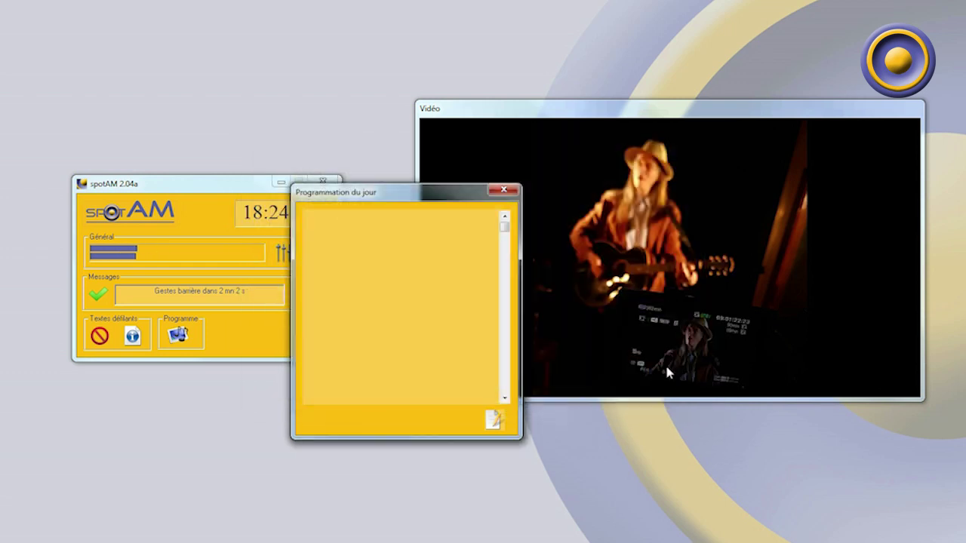
{"action": "left_click", "coordinate": [425, 319]}
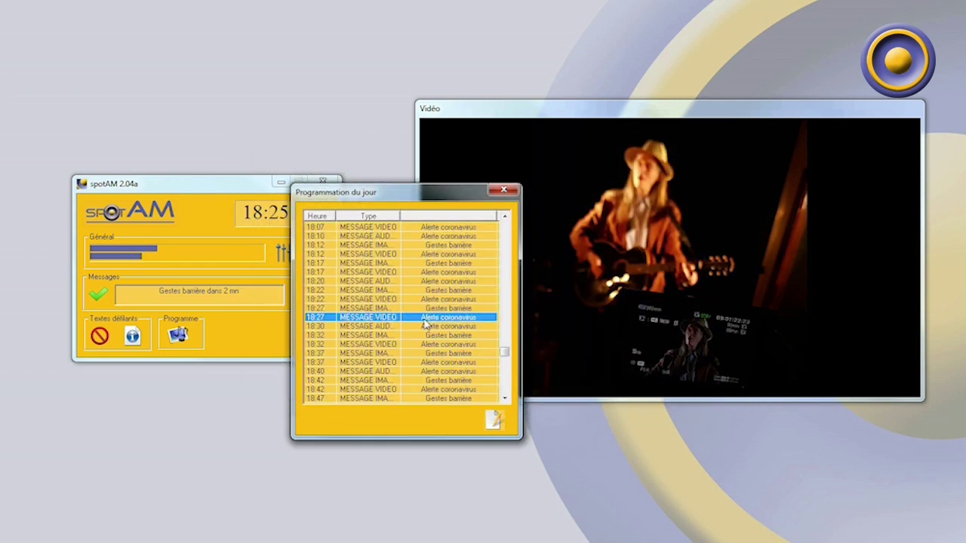
Step: Widen the Type column of the day's programming to read the full message types, and close the schedule
{"action": "left_click_drag", "start_coordinate": [400, 217], "coordinate": [418, 217]}
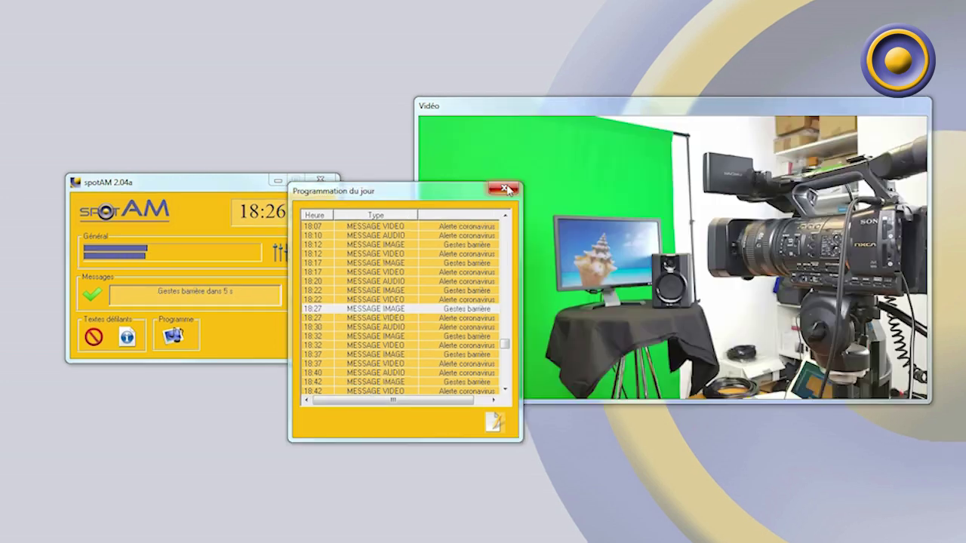
{"action": "left_click", "coordinate": [503, 190]}
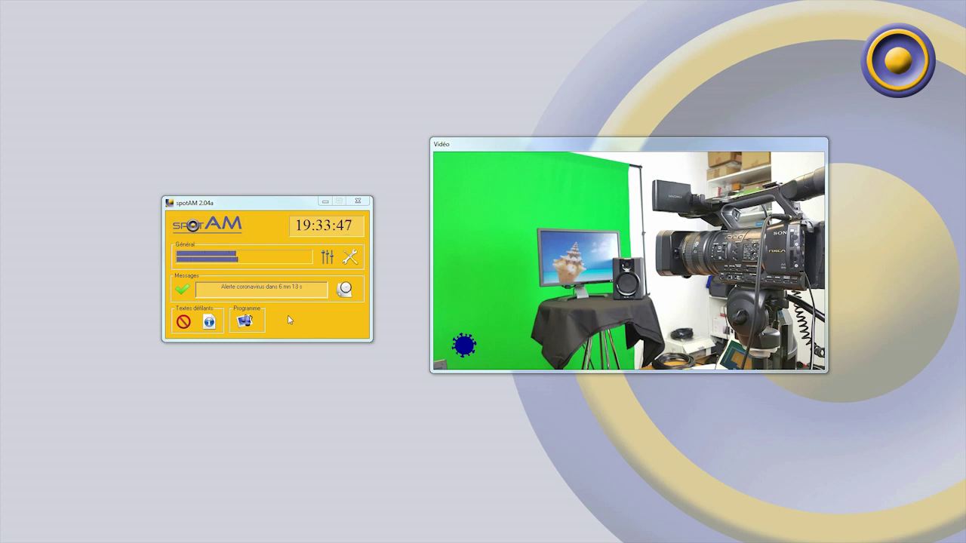
Step: Open the scrolling texts editor and create a new text named Merci
{"action": "left_click", "coordinate": [149, 330]}
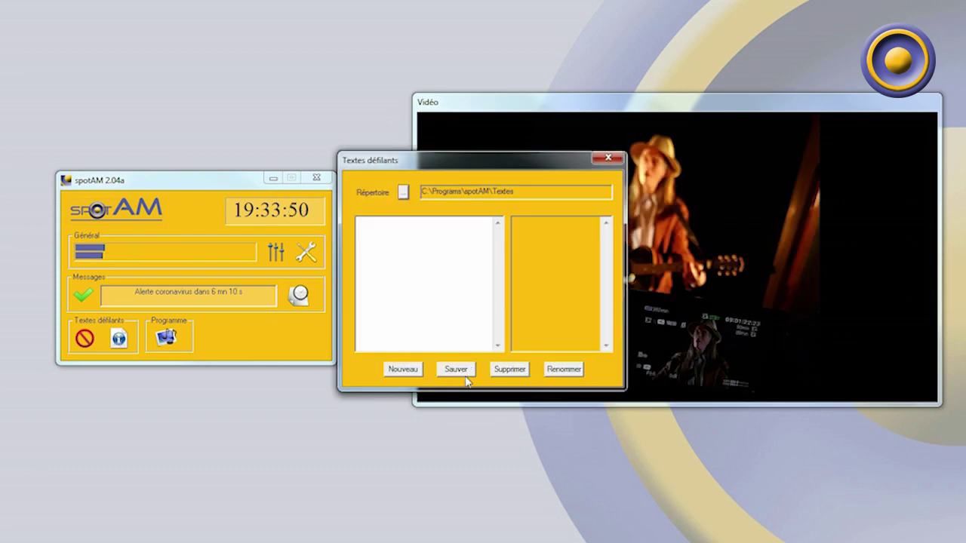
{"action": "left_click", "coordinate": [408, 370]}
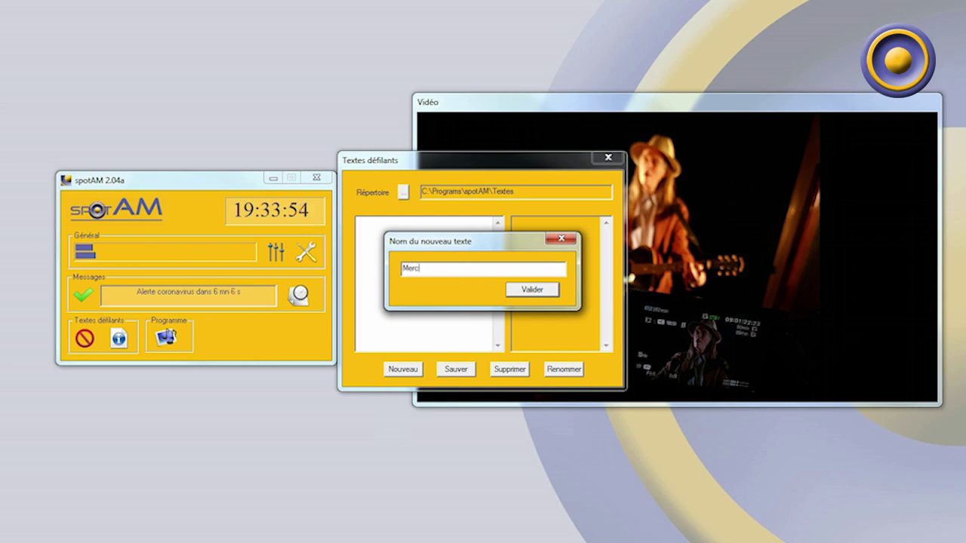
{"action": "left_click", "coordinate": [532, 291]}
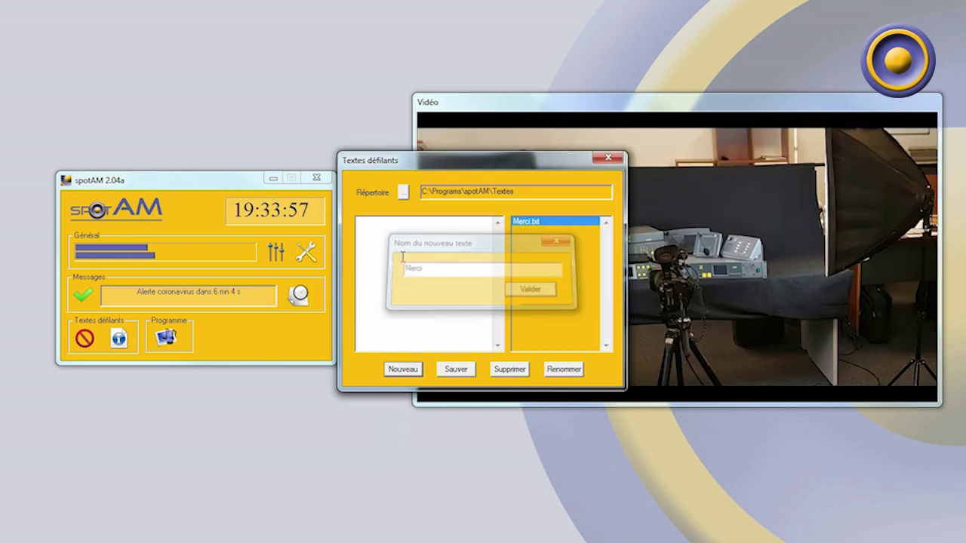
Step: Save "Merci à tout le personnel soignant !" as the content of Merci.txt, close the editor, and enable the scrolling texts
{"action": "type", "text": "Merci à tout le personnel soignant !"}
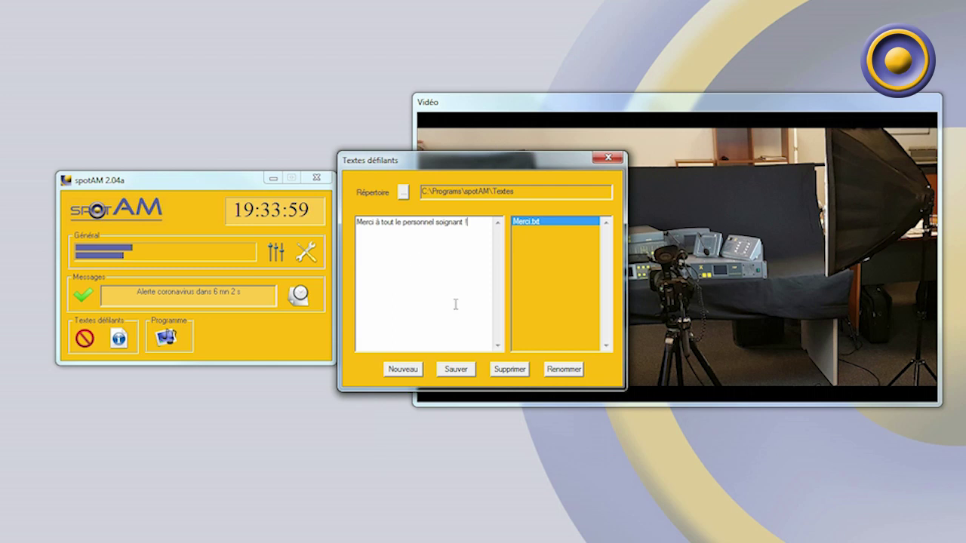
{"action": "left_click", "coordinate": [460, 378]}
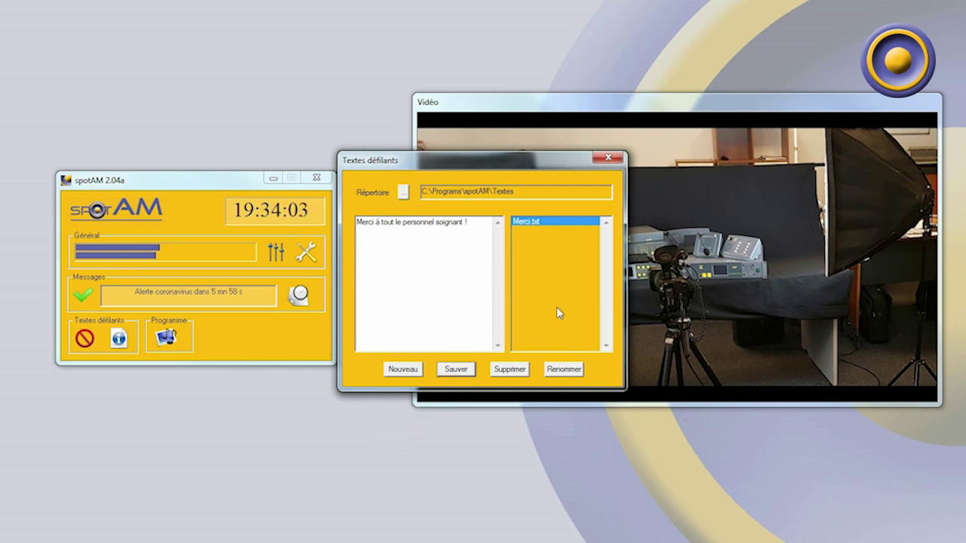
{"action": "left_click", "coordinate": [615, 164]}
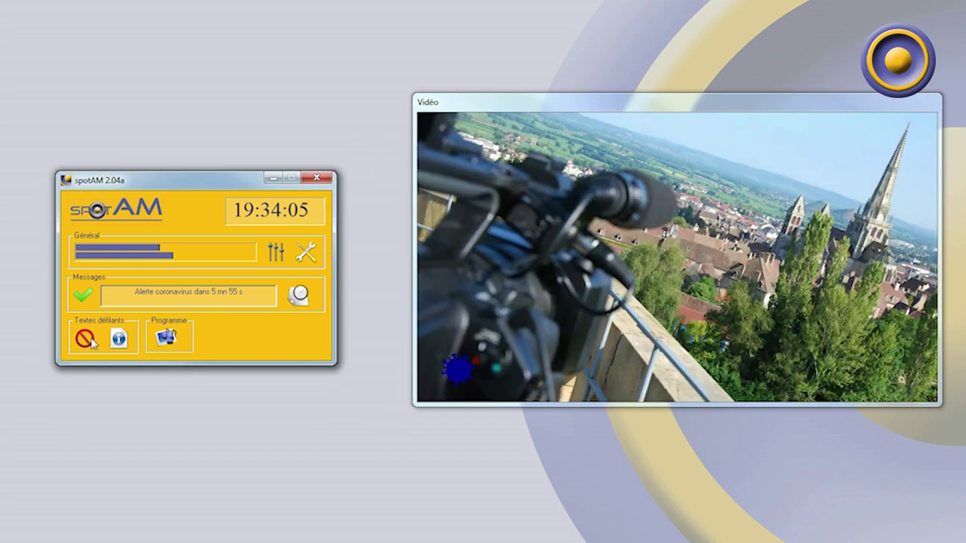
{"action": "left_click", "coordinate": [86, 339]}
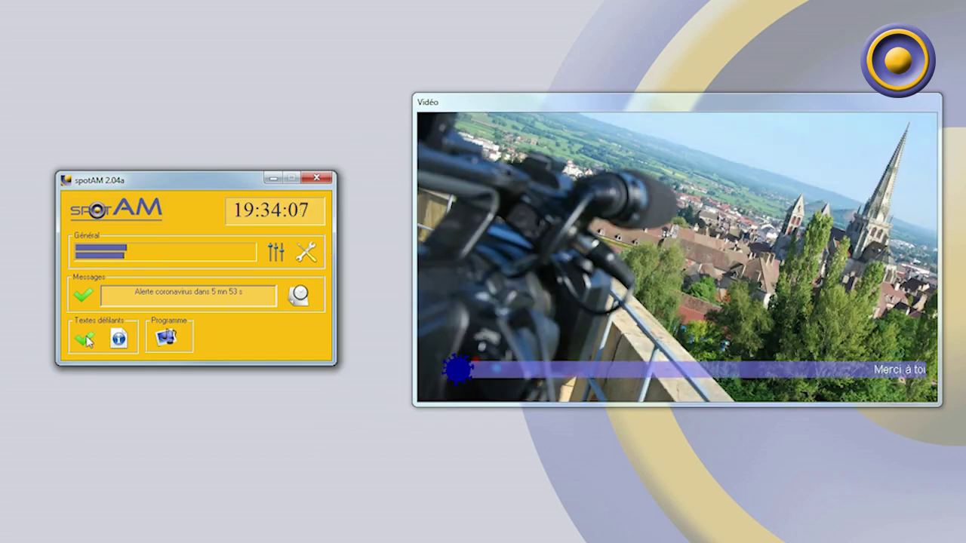